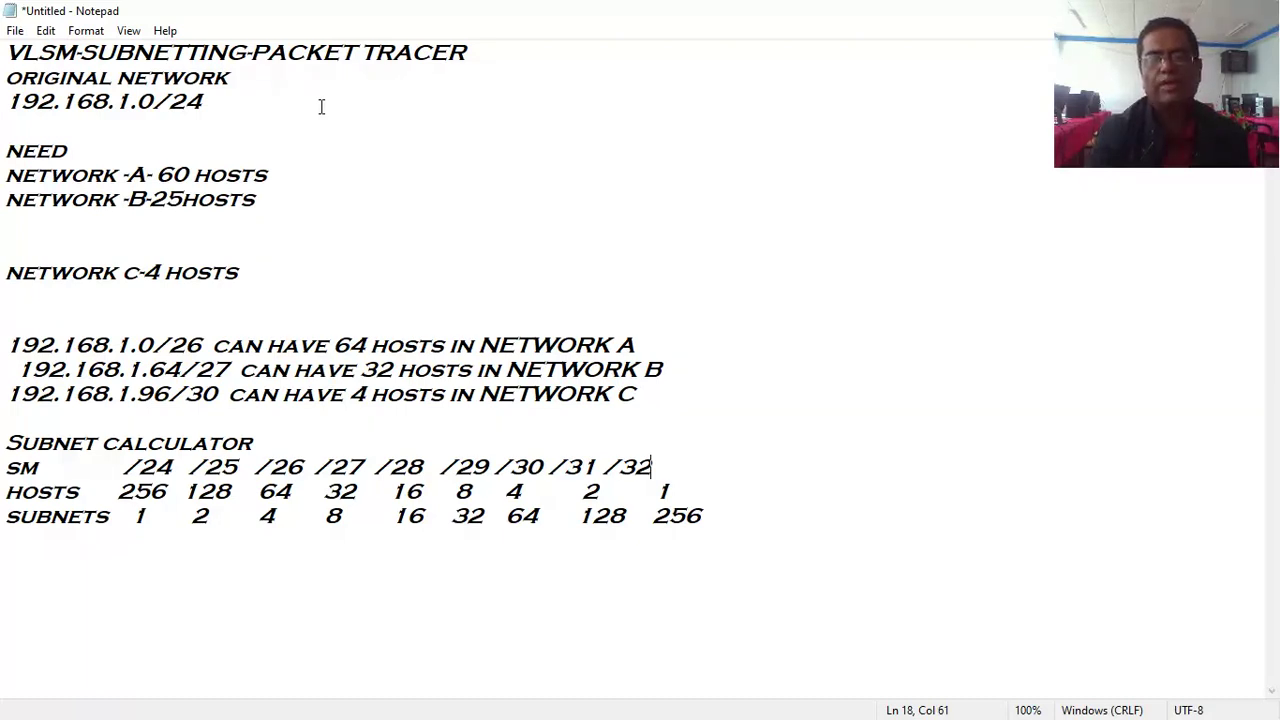
Append -255.255.255.0 after 192.168.1.0/24, add spacing after the dash, then select the Network A and B lines
click(321, 106)
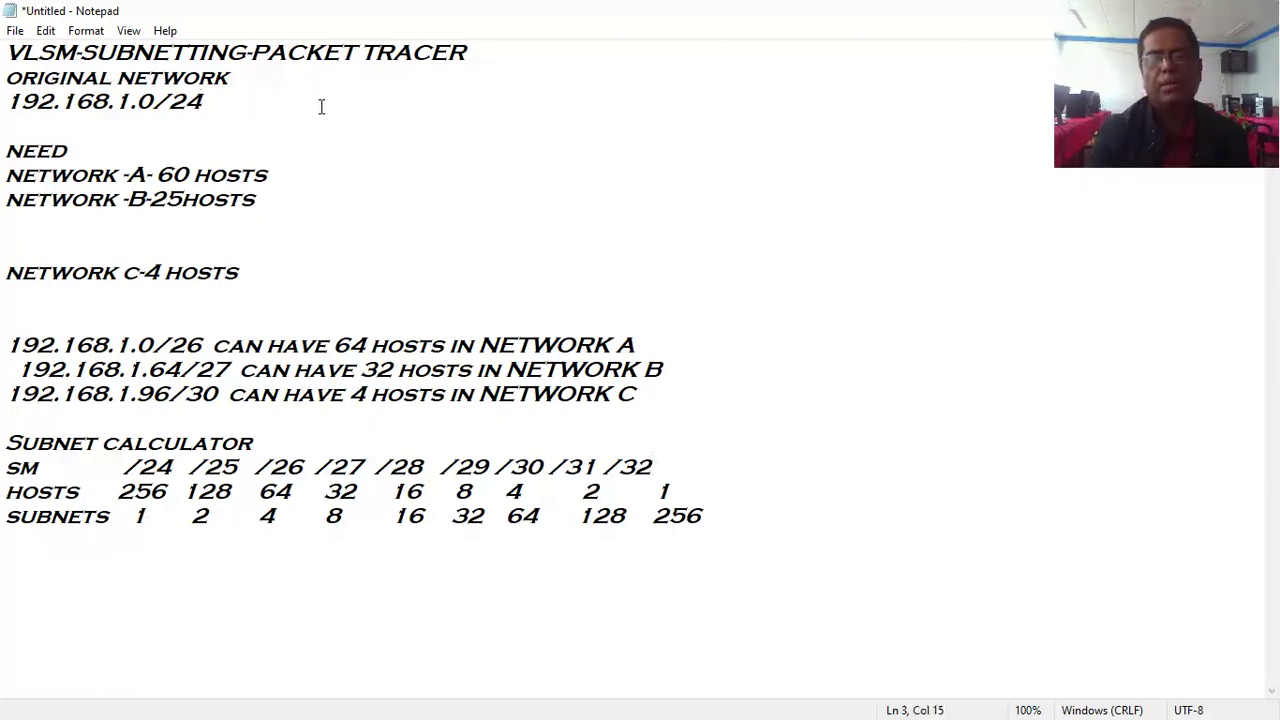
key(BackSpace)
text(-255.255.255)
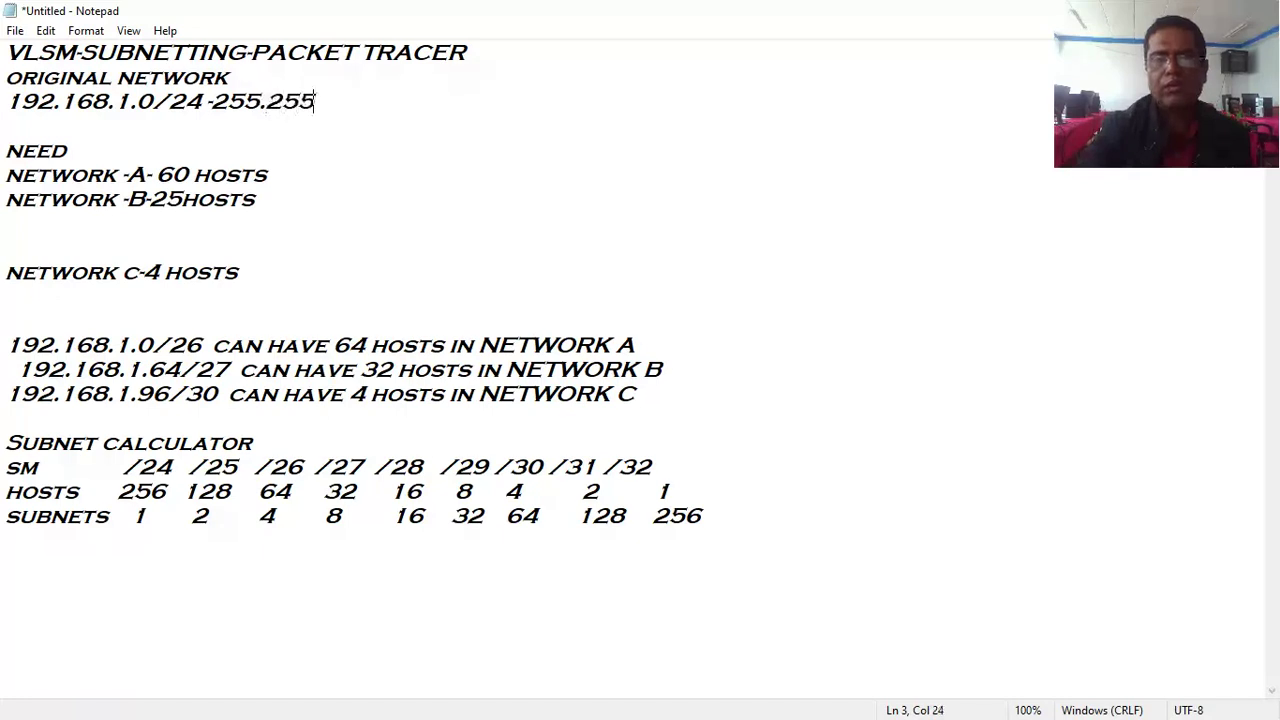
text(.0)
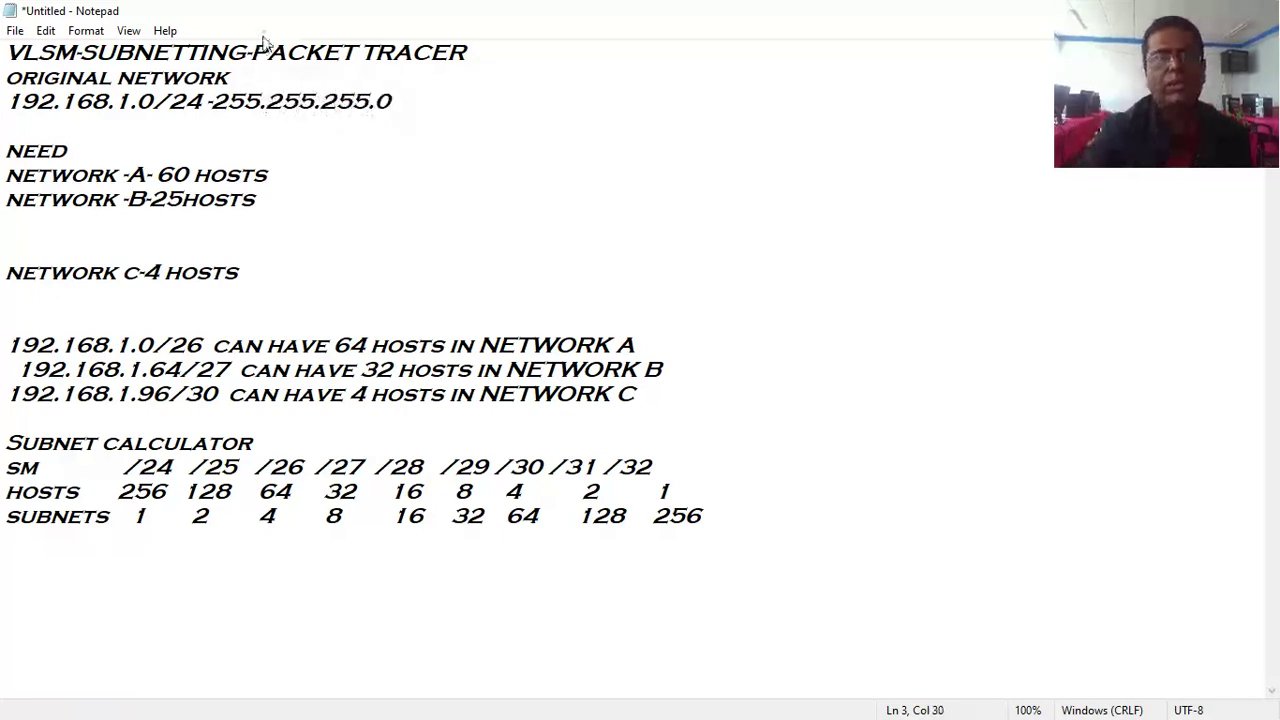
click(214, 101)
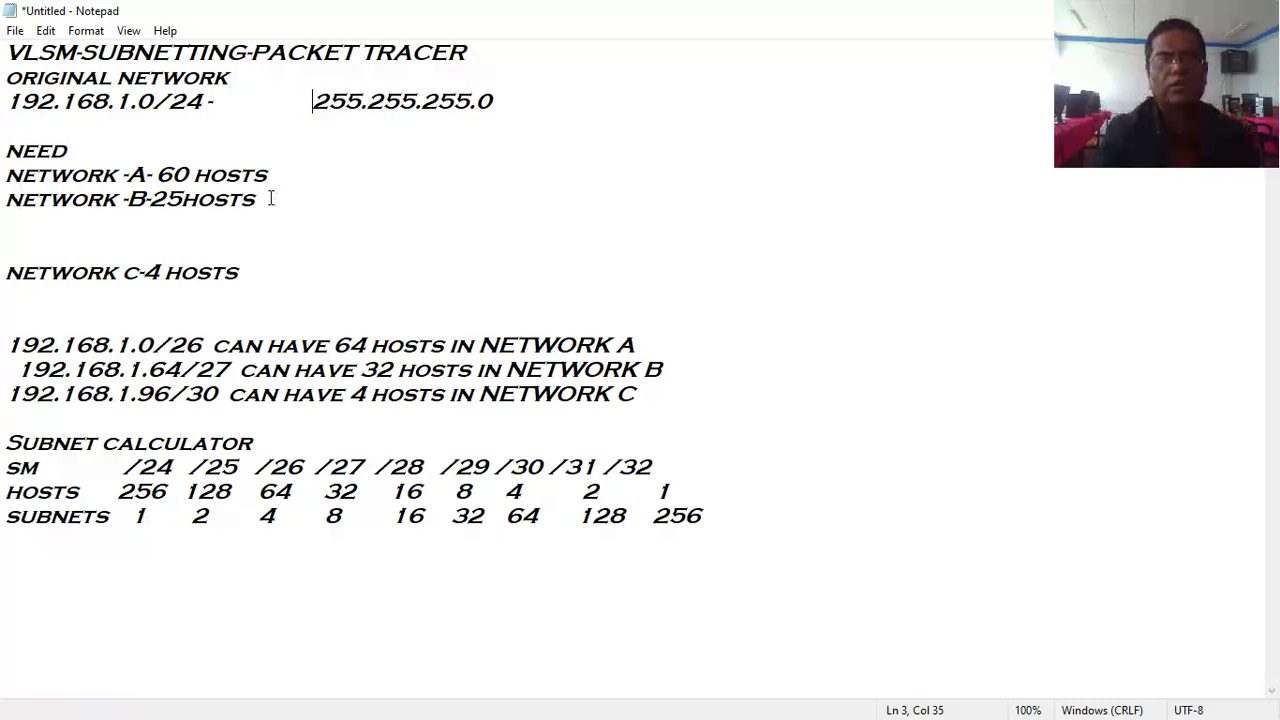
drag(258, 200, 5, 176)
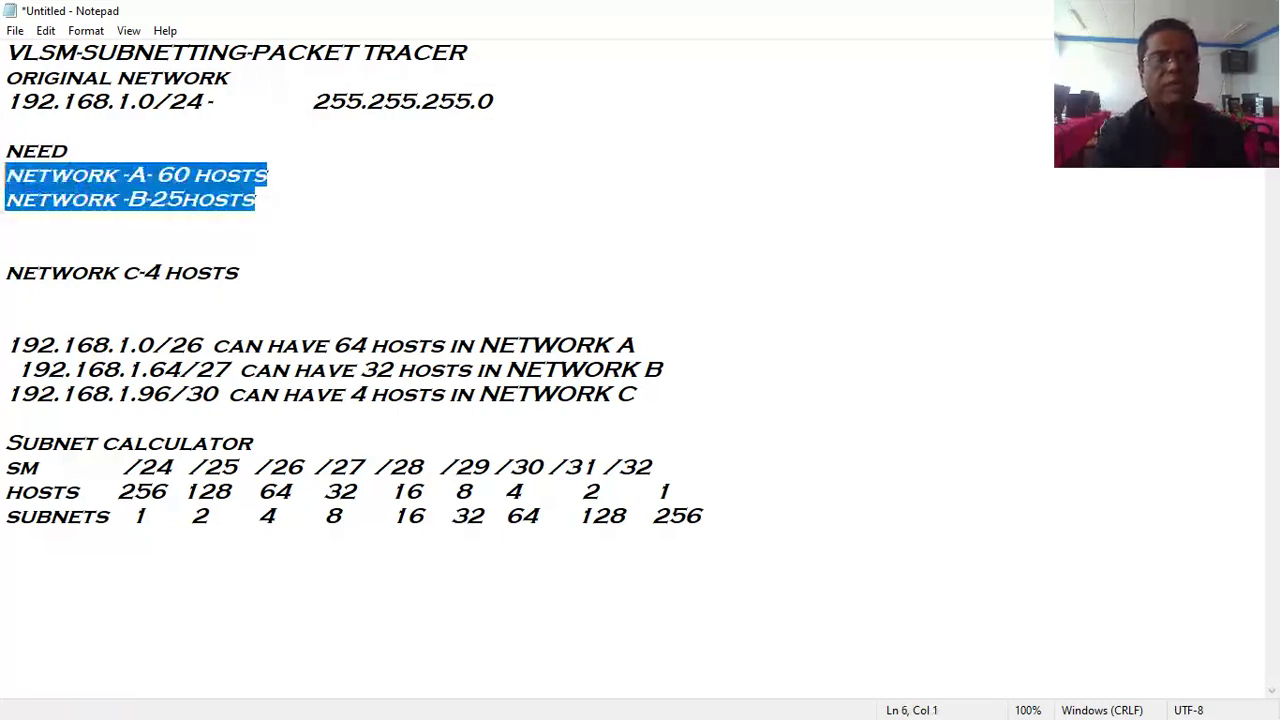
Highlight the Network B requirement and the 4 hosts in the Network C line to review them
click(375, 185)
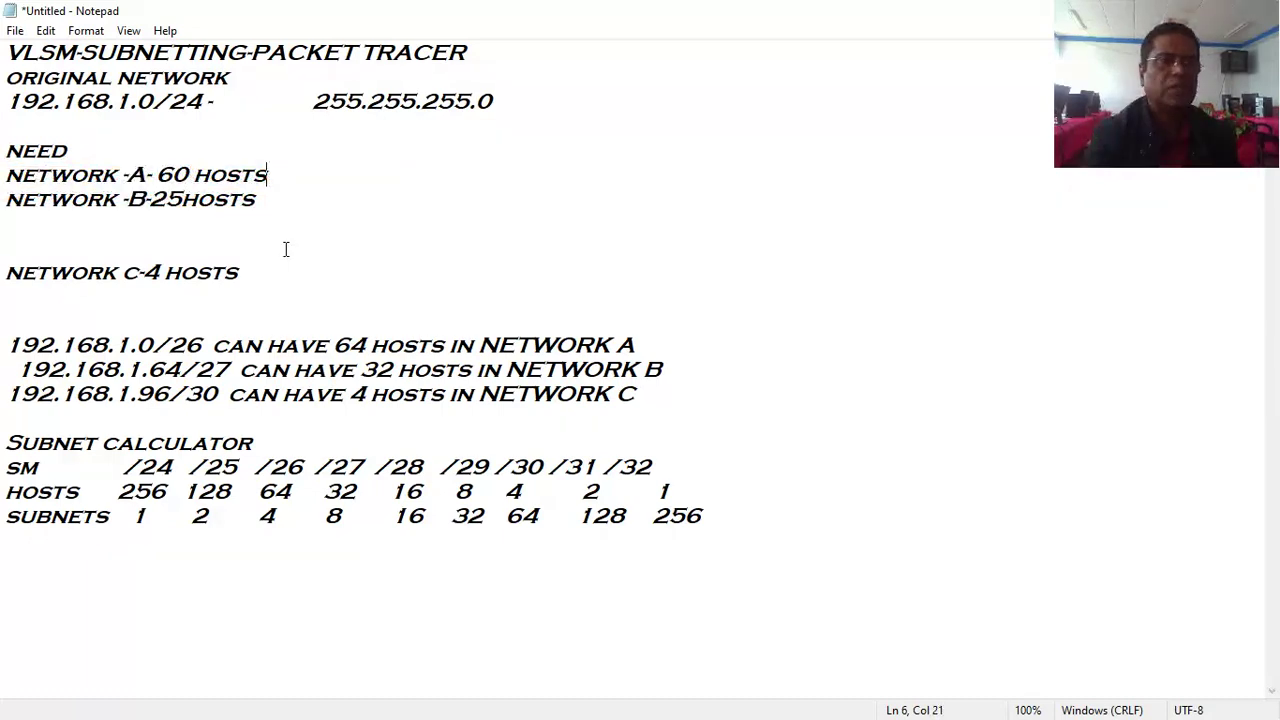
drag(260, 207, 4, 172)
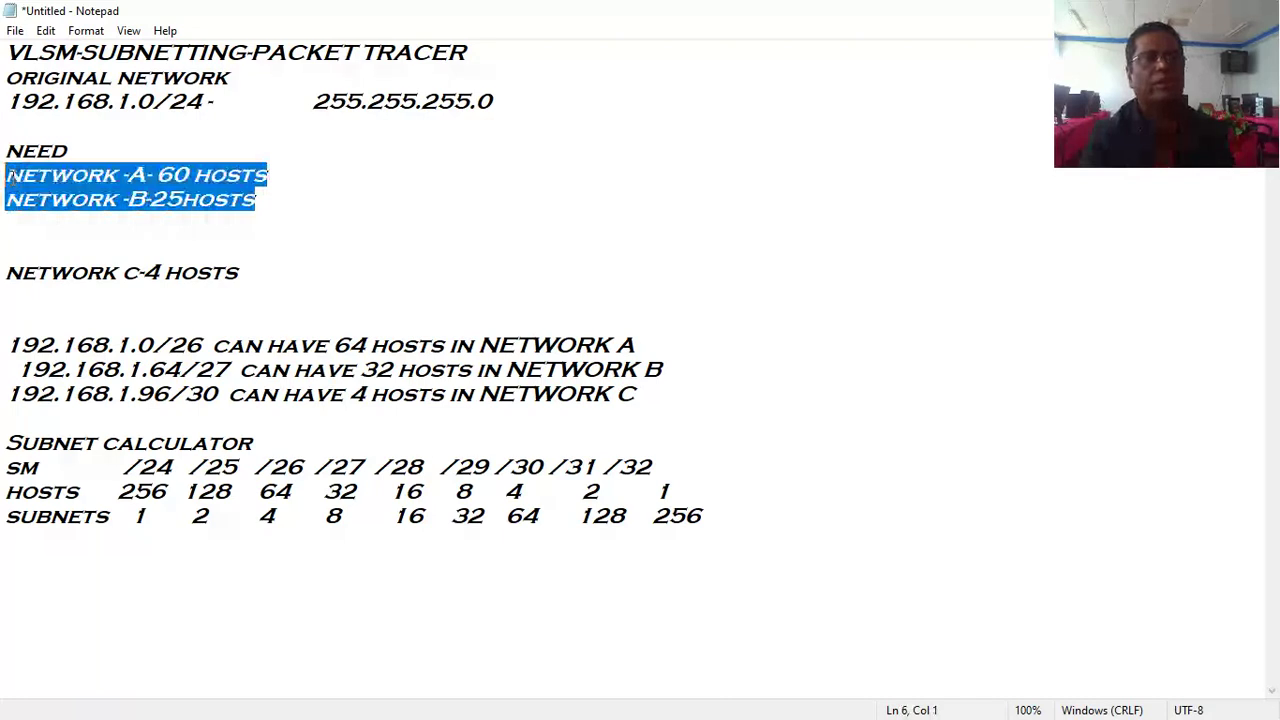
click(246, 230)
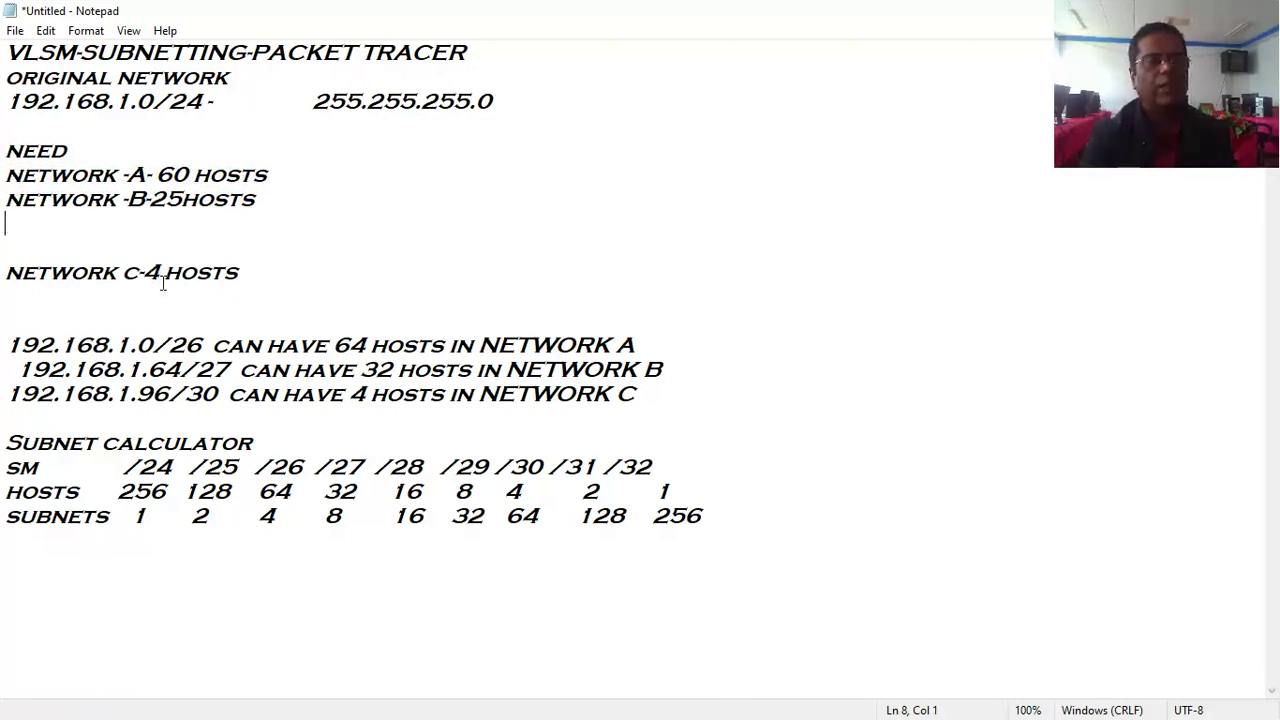
click(157, 272)
drag(162, 272, 146, 272)
click(254, 294)
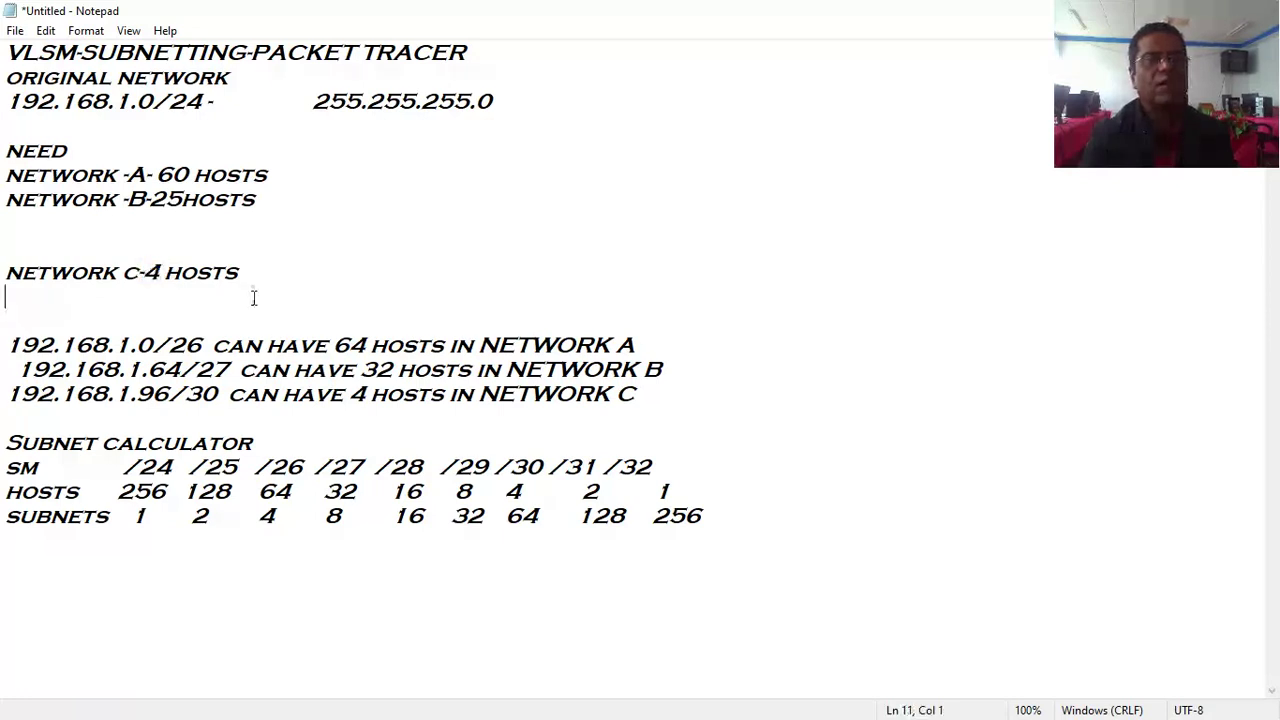
Delete the blank lines so NETWORK C-4 HOSTS sits directly under Network B
click(243, 280)
click(19, 229)
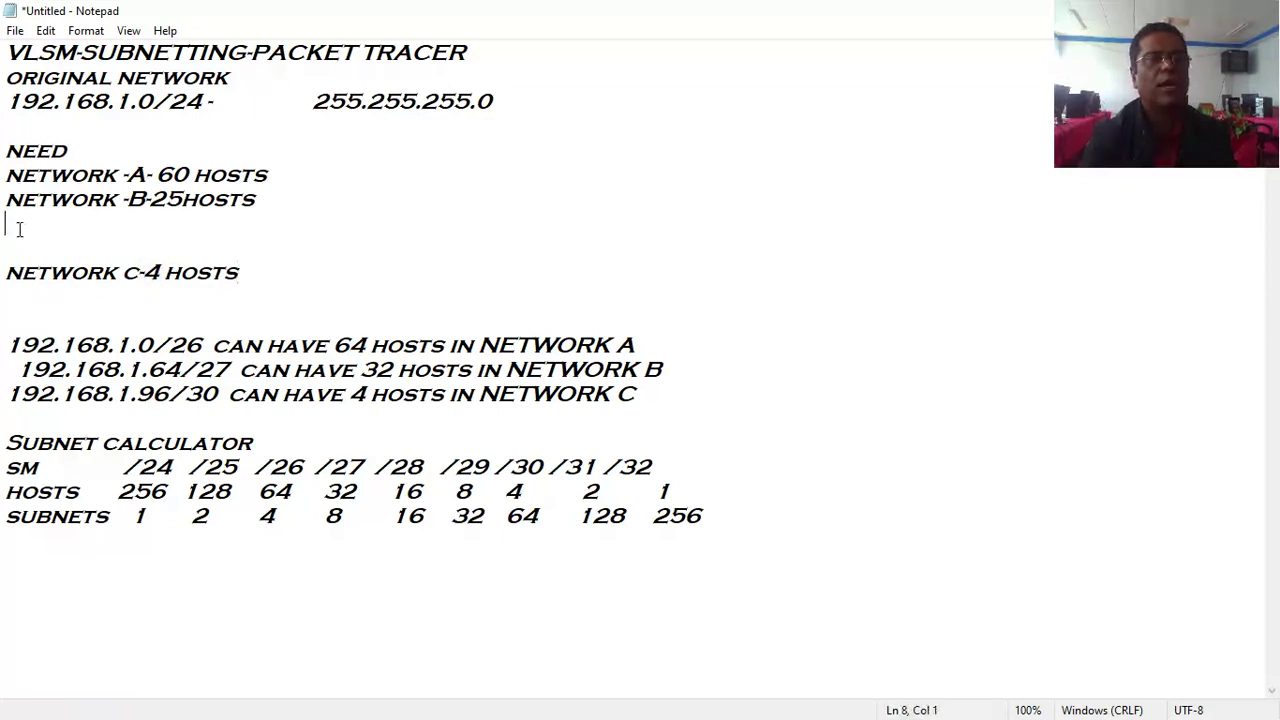
key(Delete)
key(Delete)
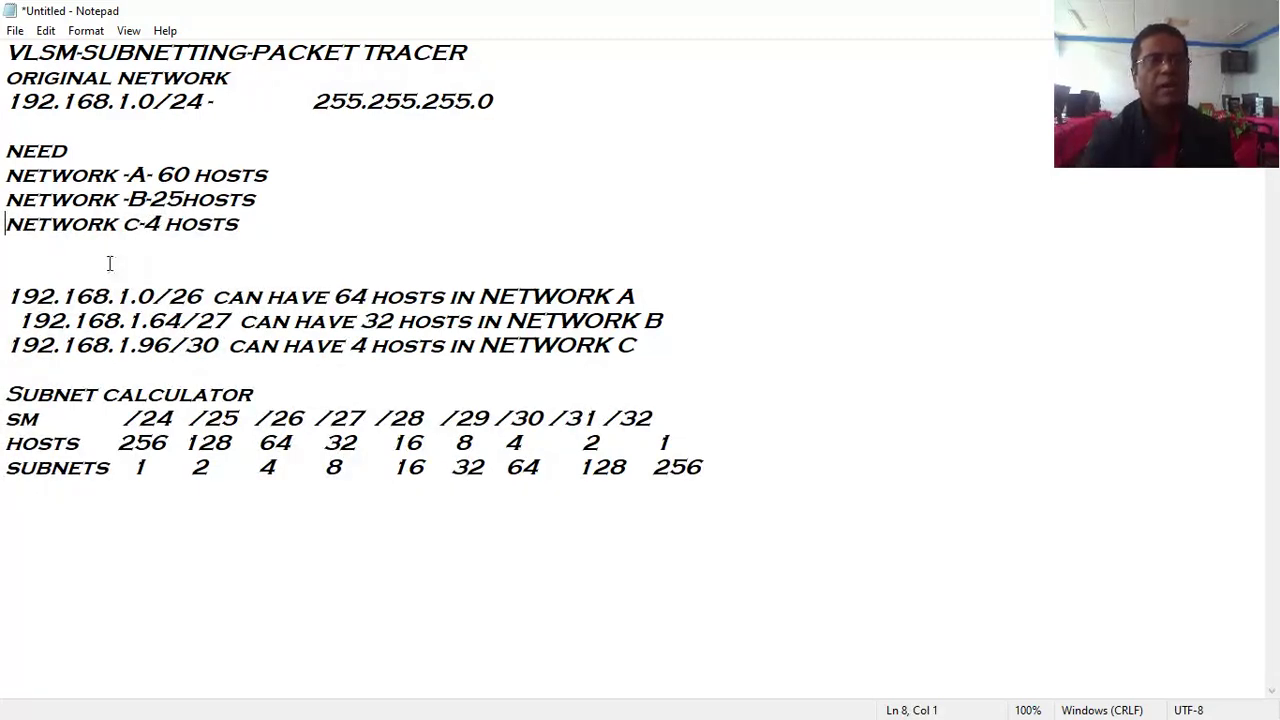
Highlight Network A's 60 hosts and the subnet calculator table to check the layout
drag(268, 175, 127, 176)
click(370, 199)
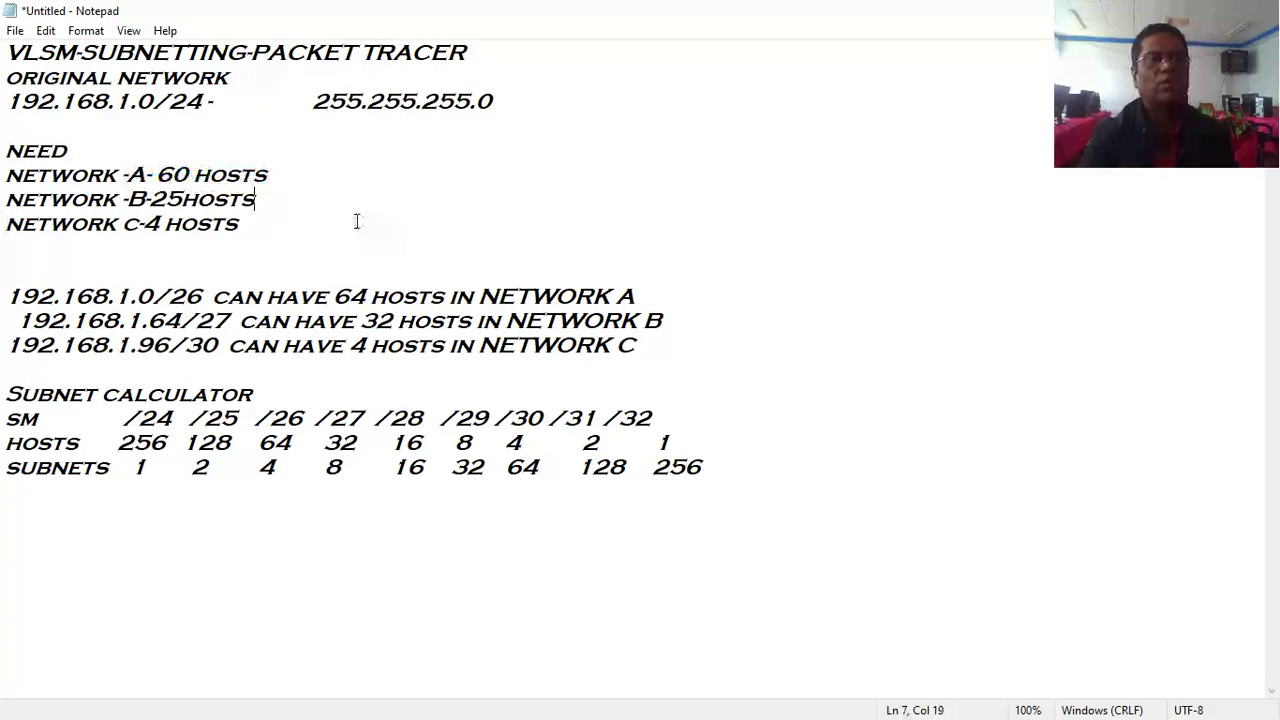
drag(6, 394, 694, 491)
click(642, 549)
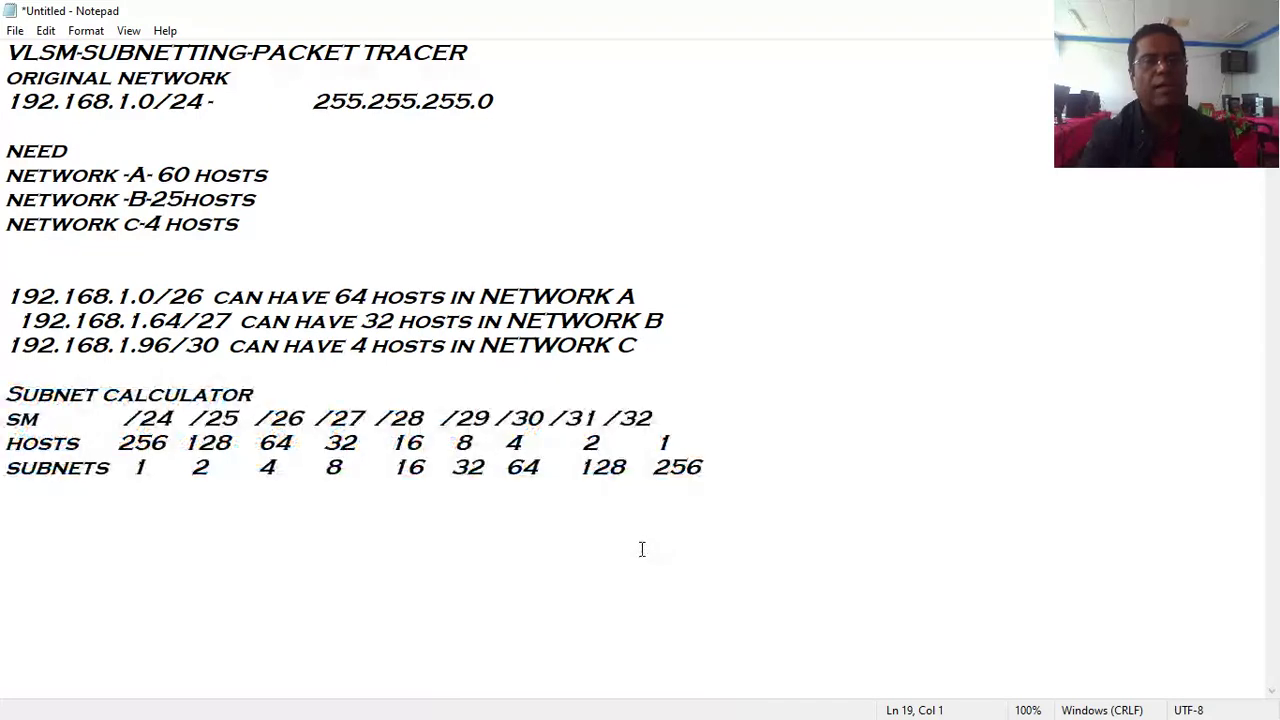
Add spaces before /32, /31 and /30 to align them over the HOSTS and SUBNETS columns
click(605, 421)
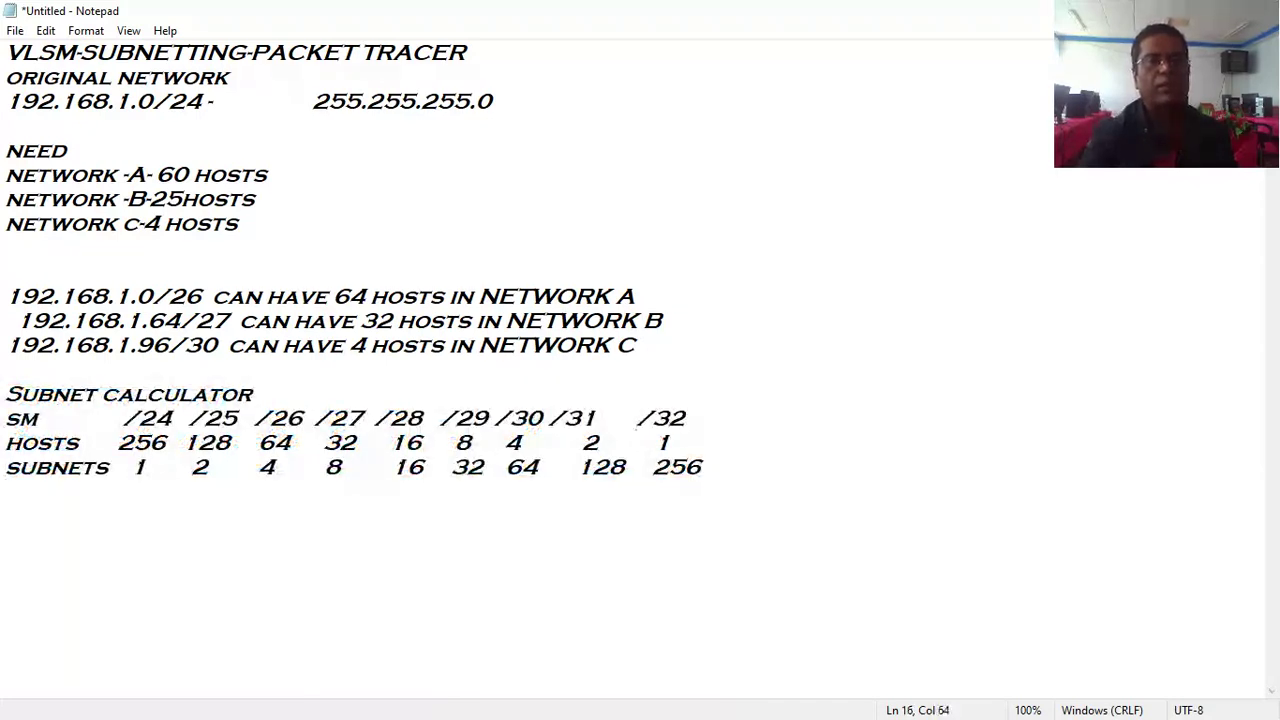
click(548, 420)
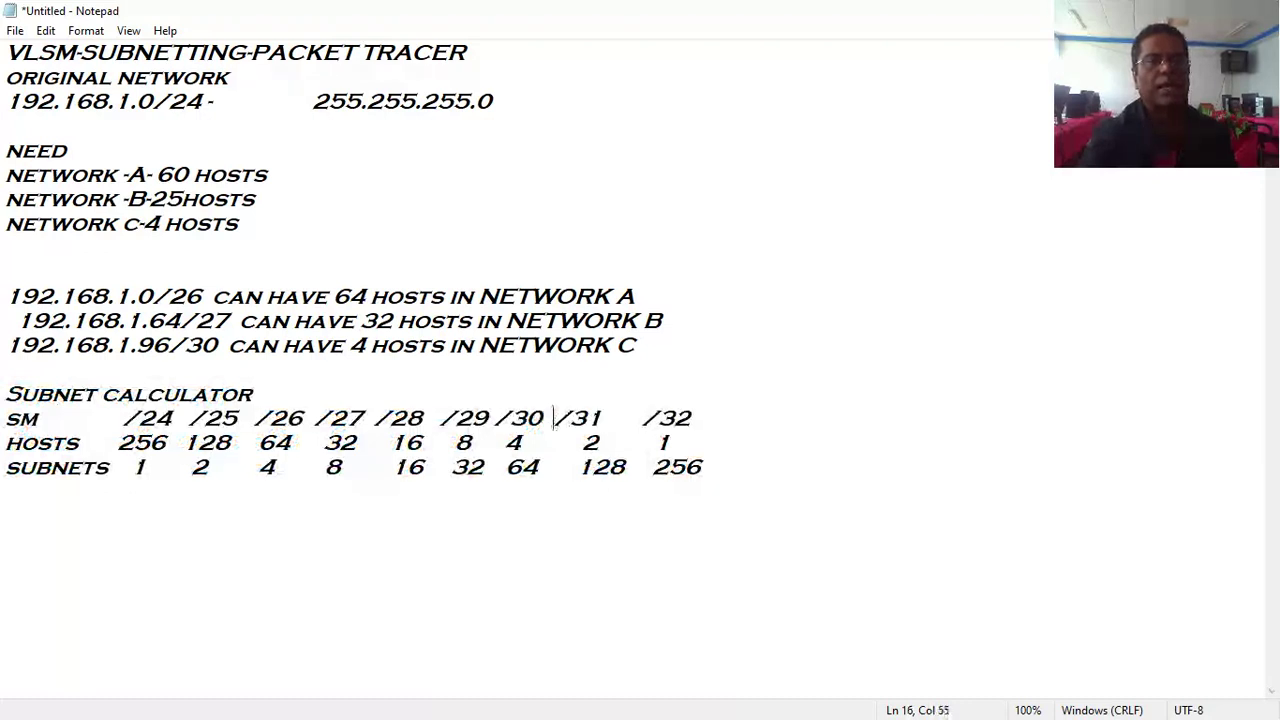
click(495, 418)
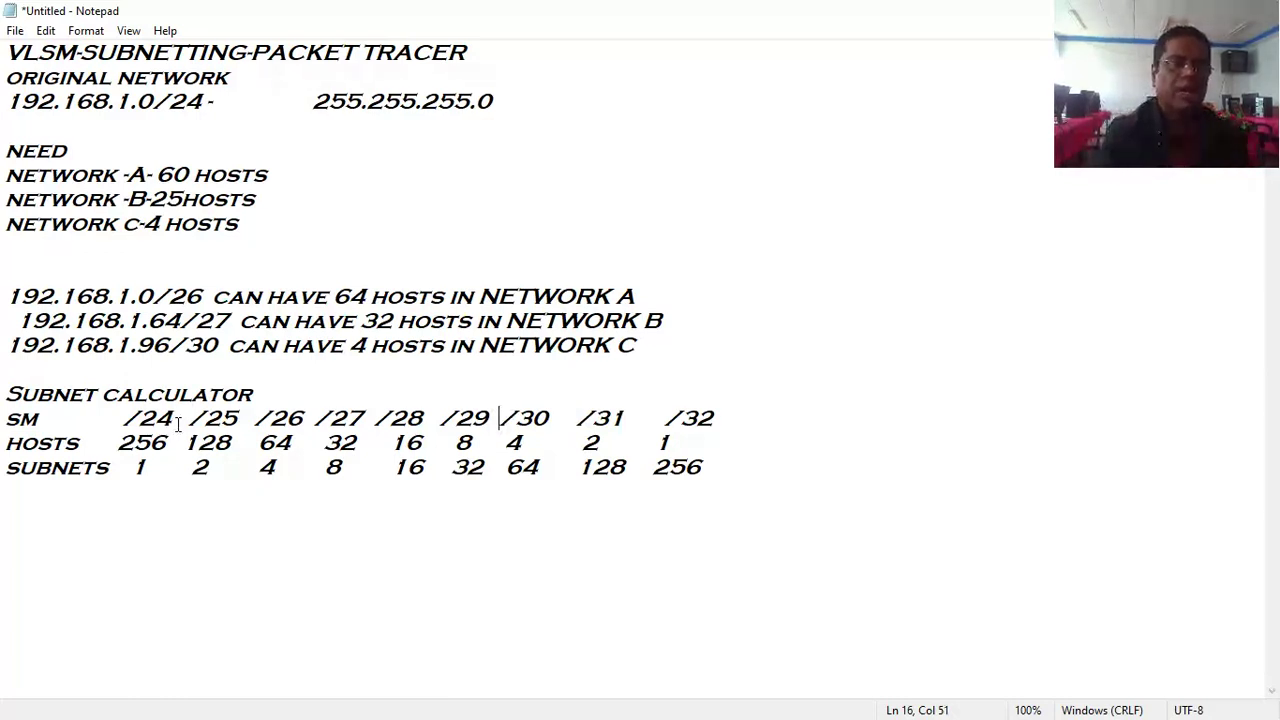
drag(170, 443, 132, 468)
click(153, 504)
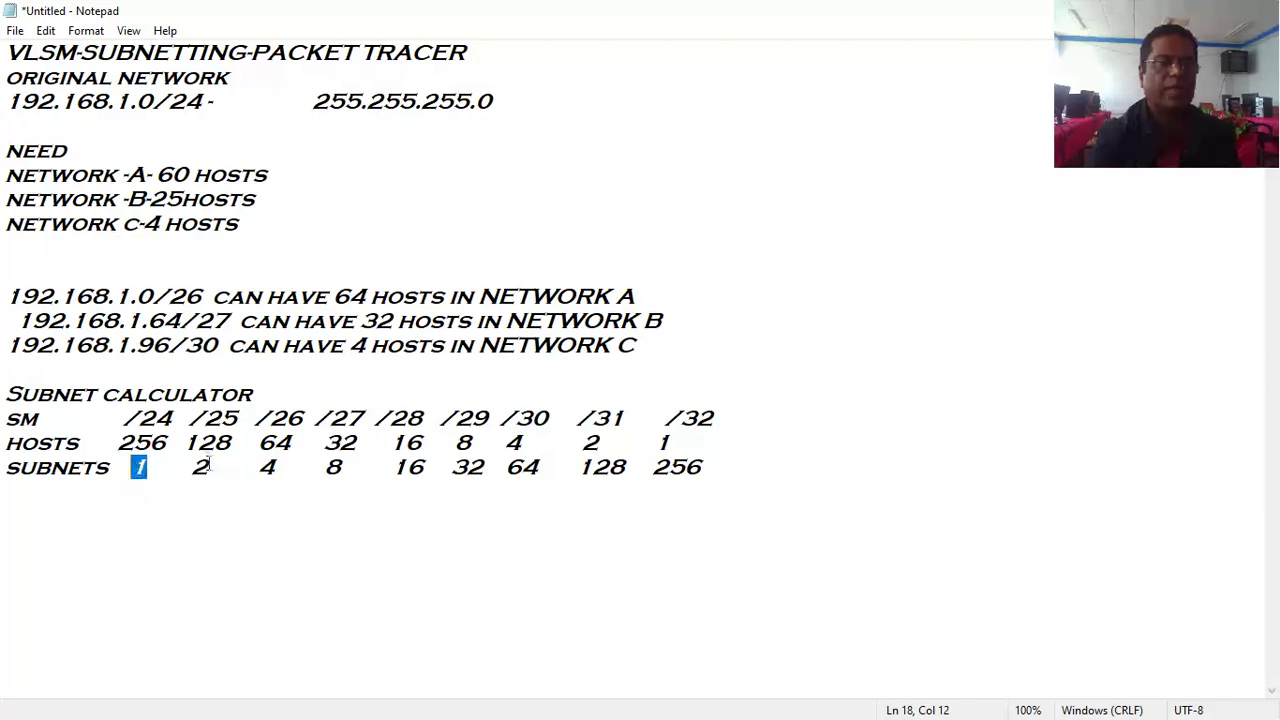
click(242, 418)
drag(242, 418, 190, 421)
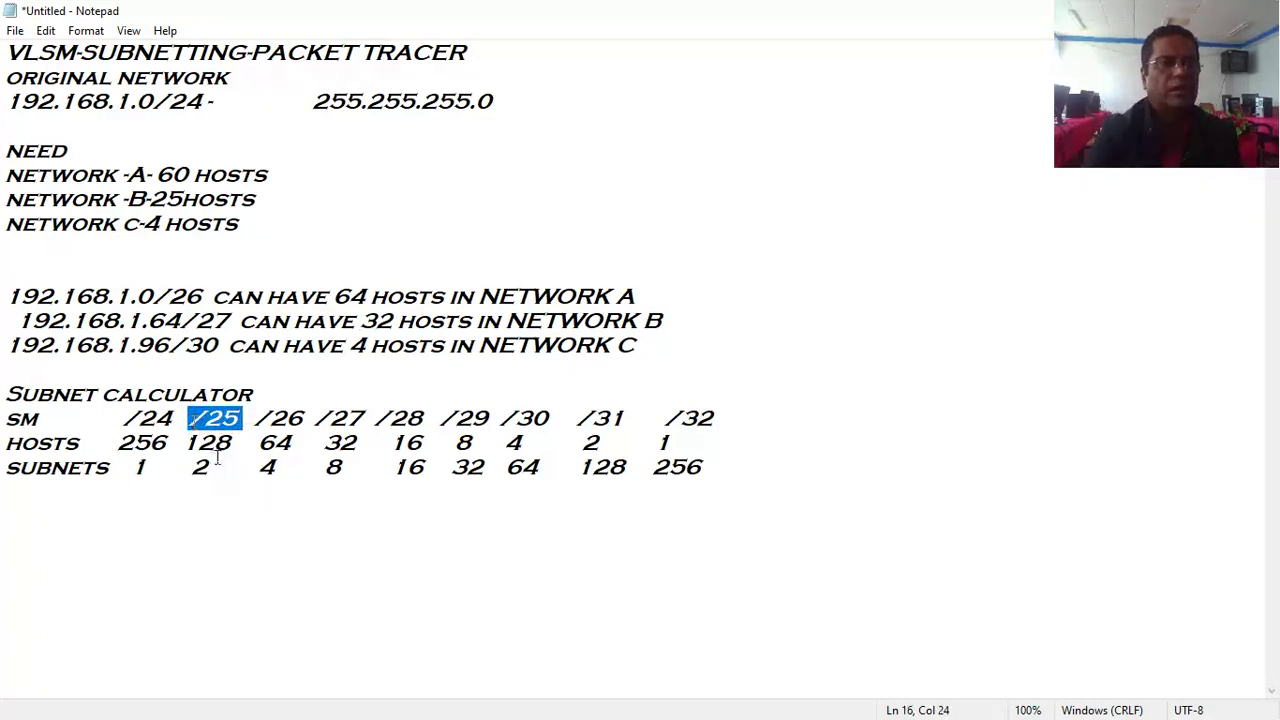
drag(236, 443, 183, 443)
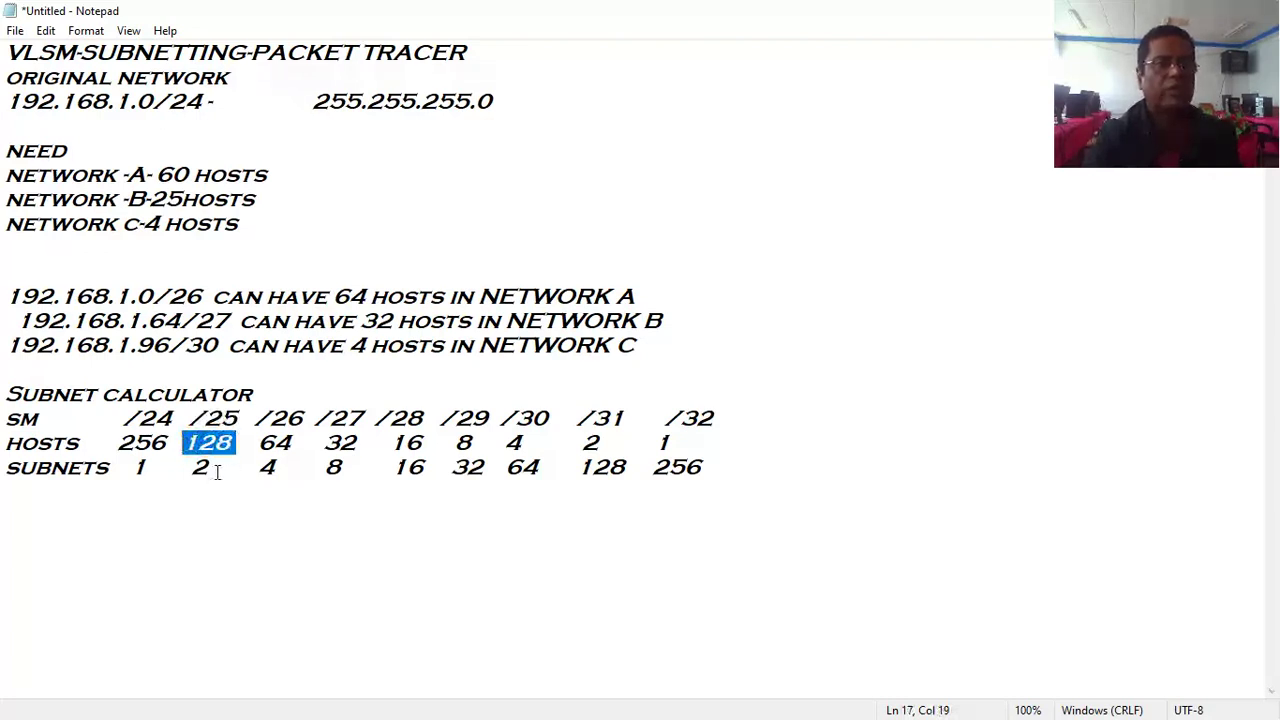
drag(216, 467, 186, 470)
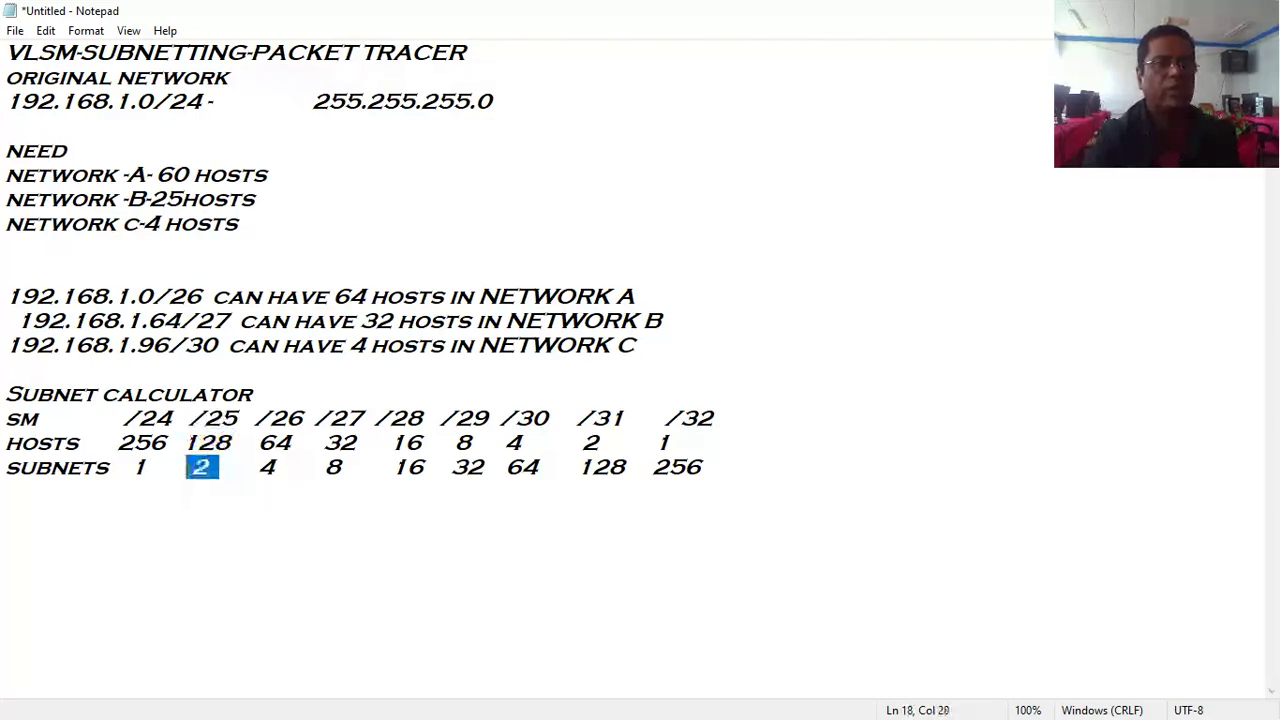
click(242, 520)
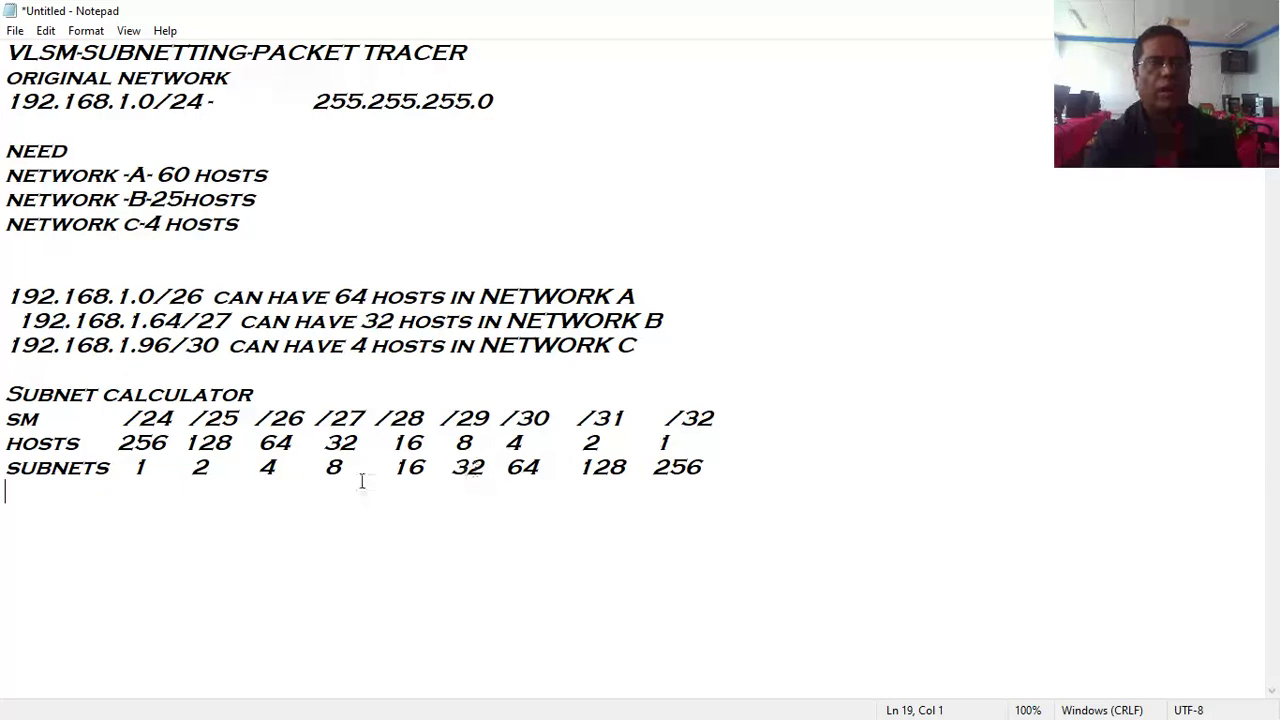
click(285, 466)
drag(285, 466, 268, 466)
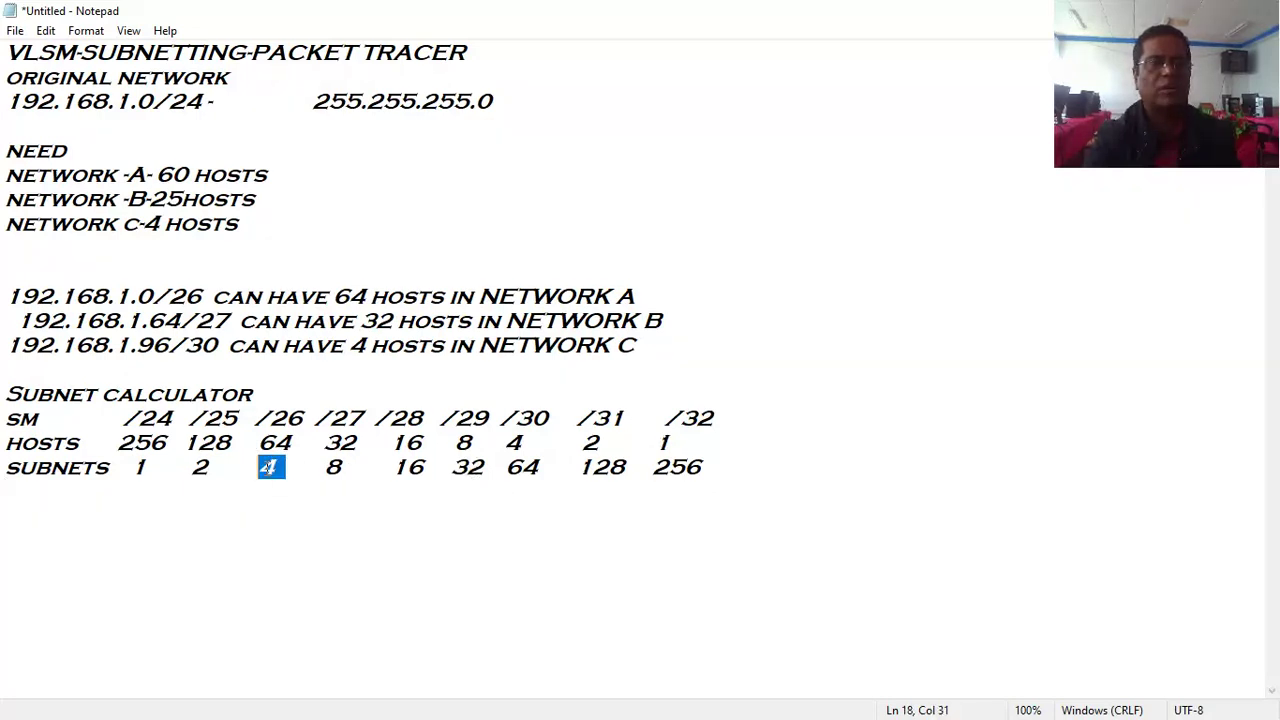
click(352, 506)
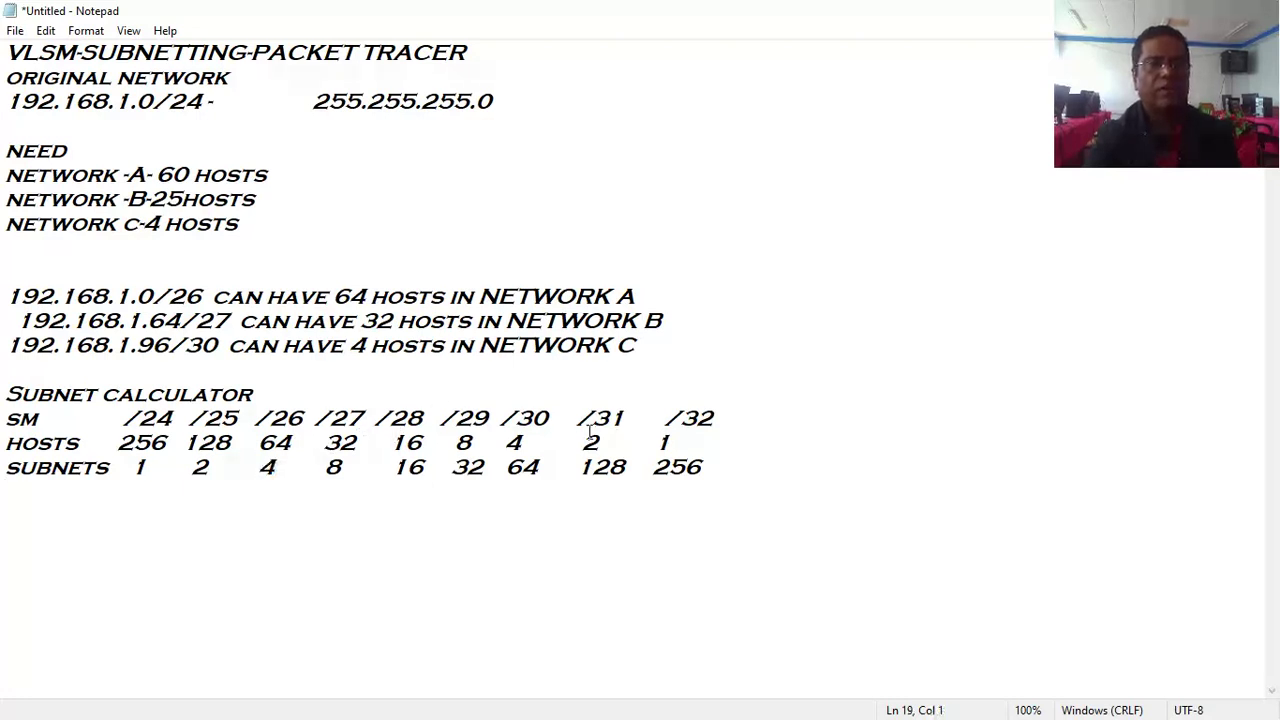
drag(540, 441, 502, 441)
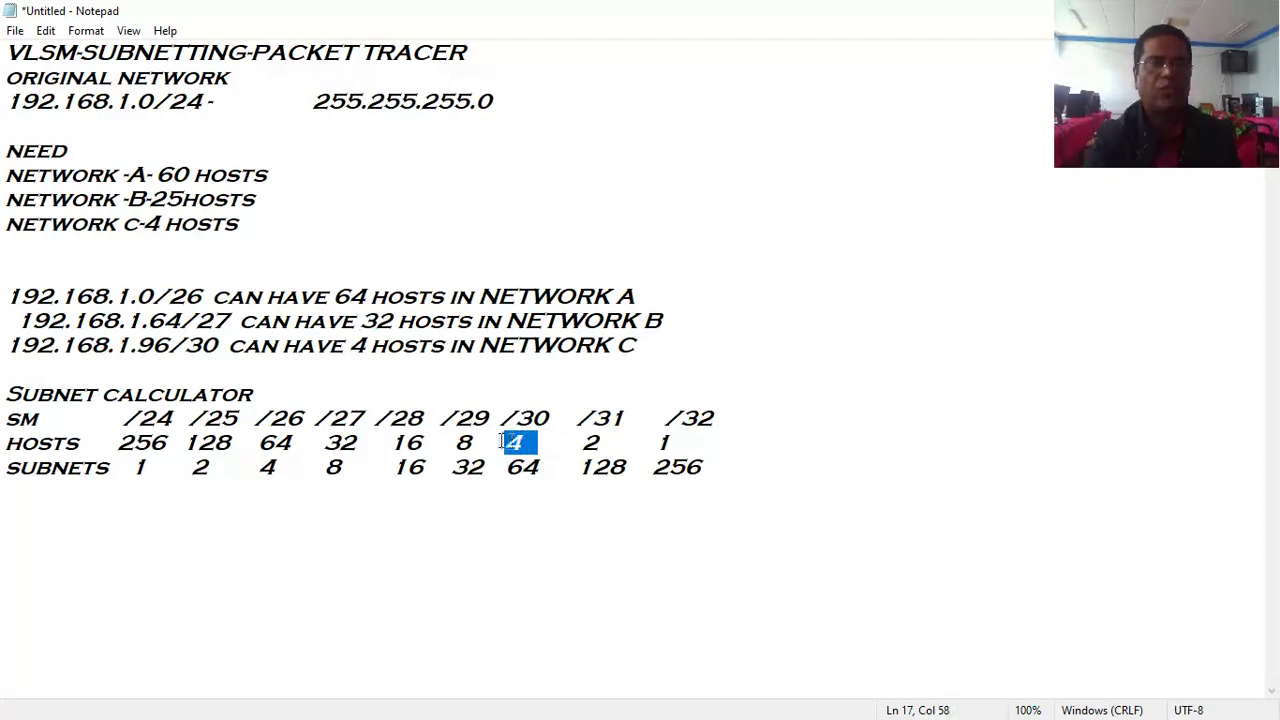
click(242, 227)
drag(244, 229, 122, 227)
click(400, 232)
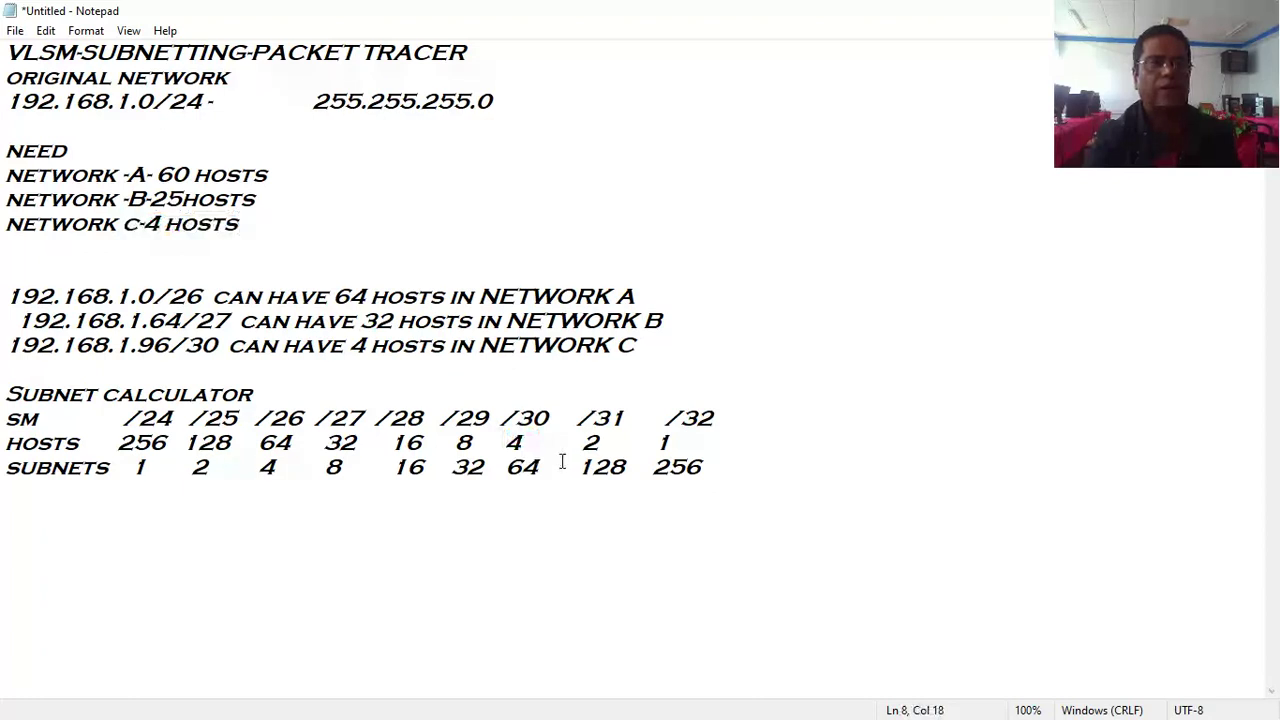
drag(527, 442, 511, 444)
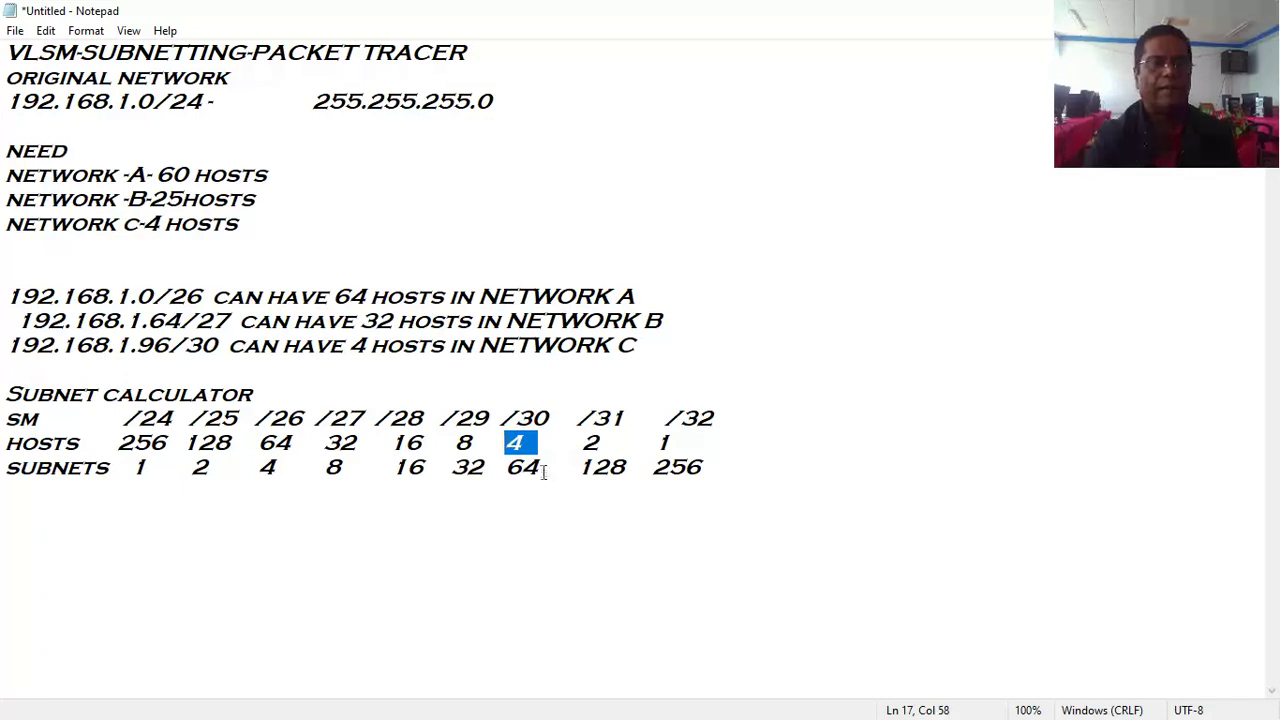
drag(543, 471, 506, 468)
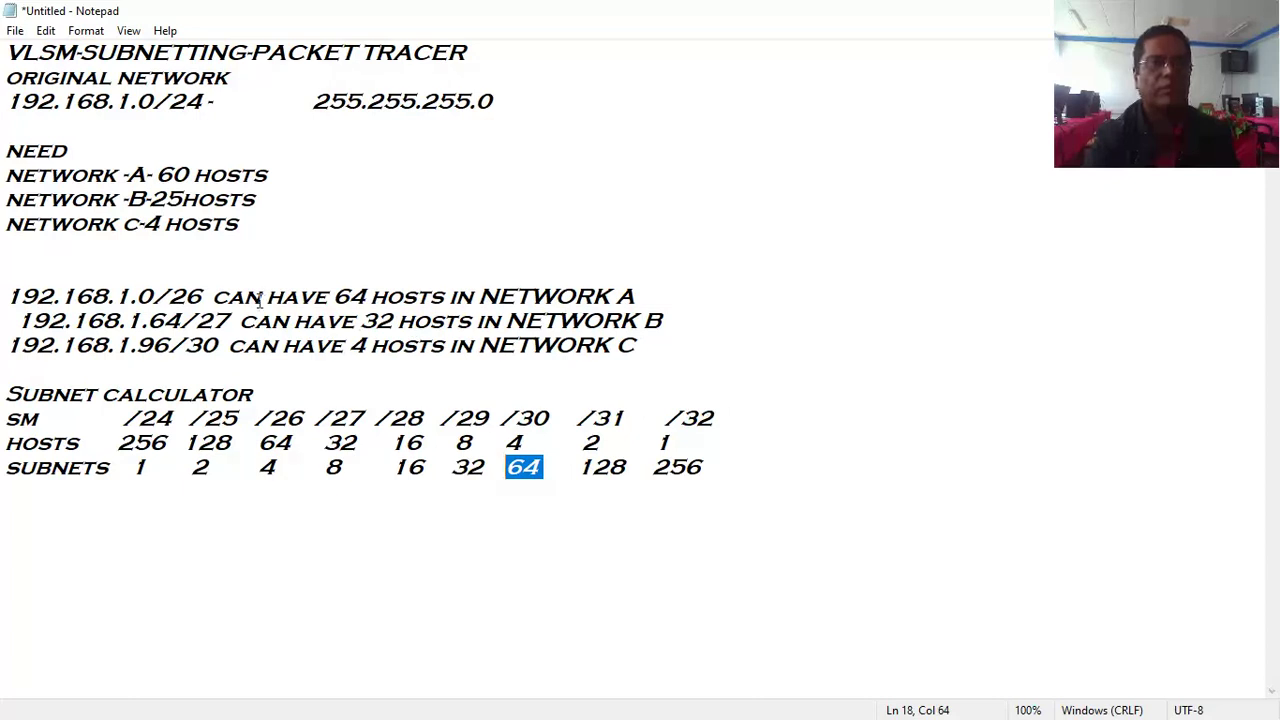
drag(649, 346, 5, 295)
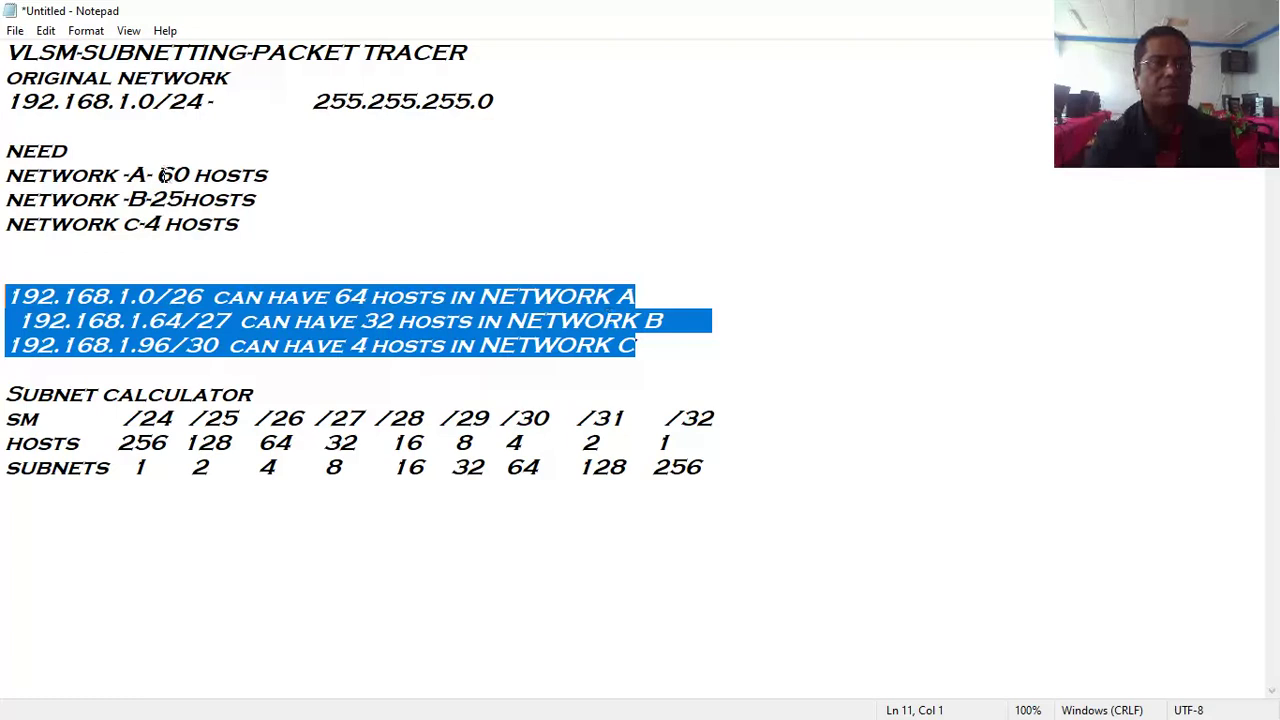
drag(158, 175, 189, 175)
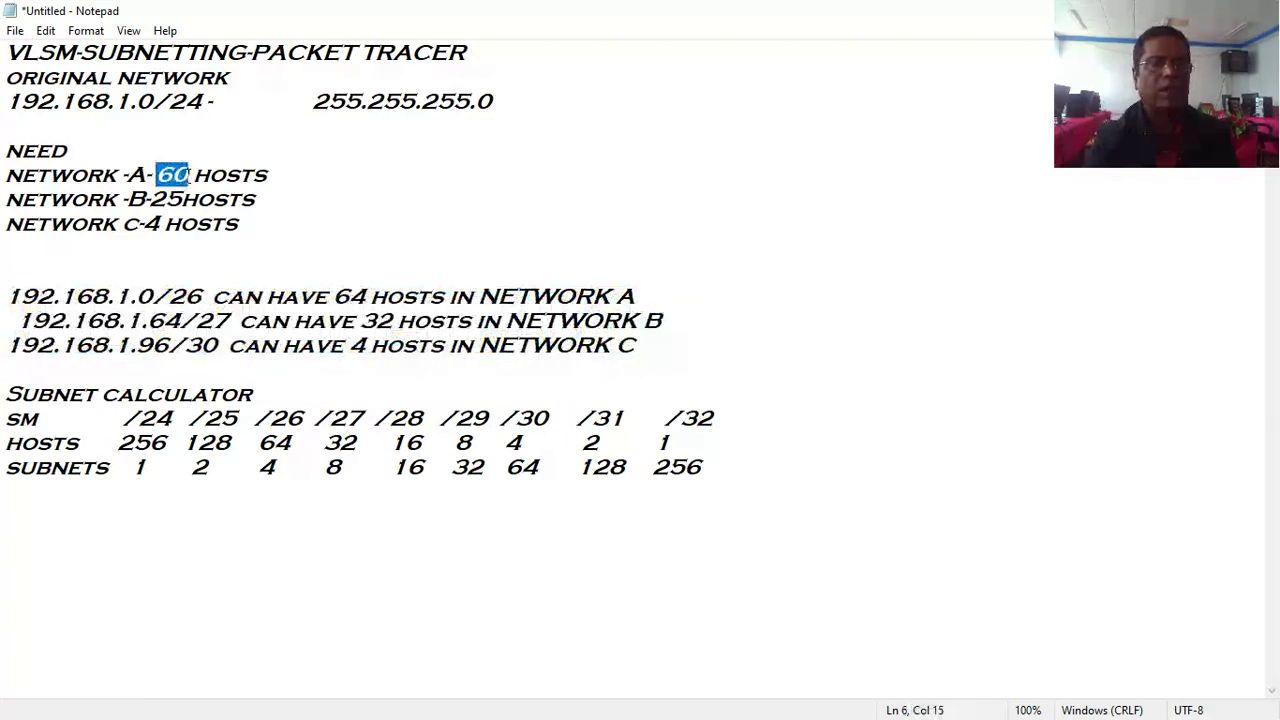
click(392, 199)
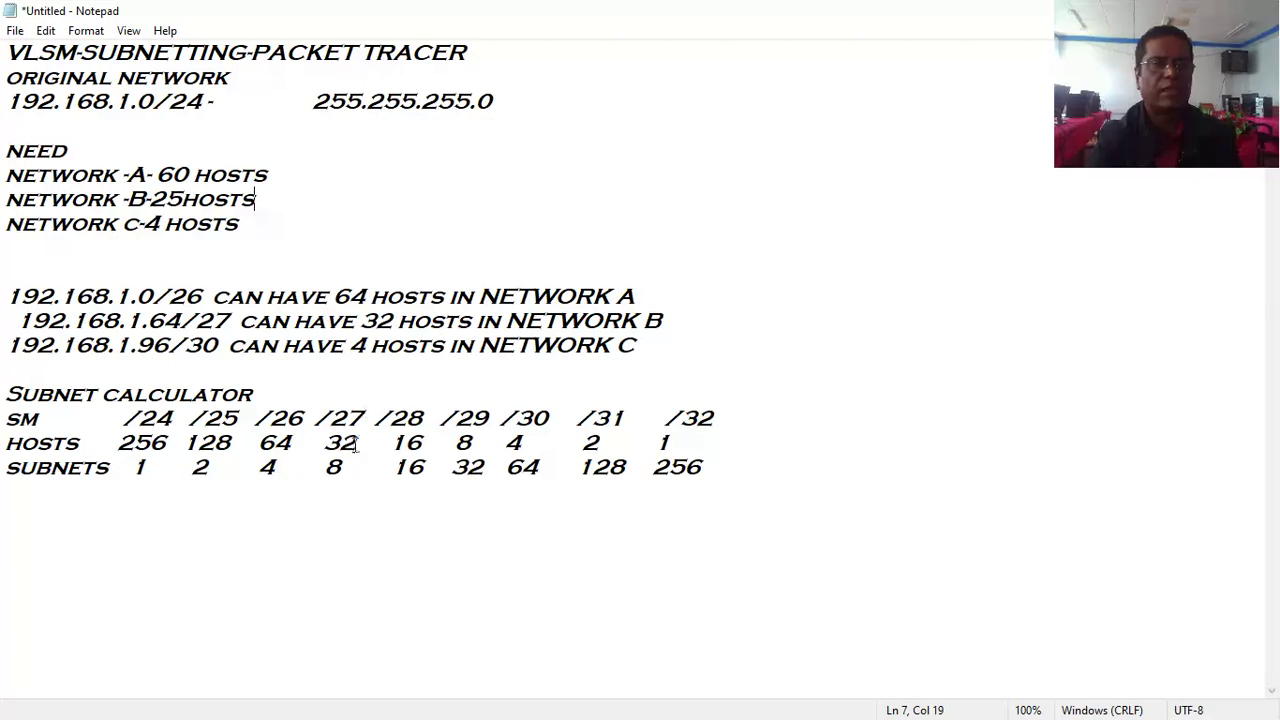
drag(358, 443, 325, 443)
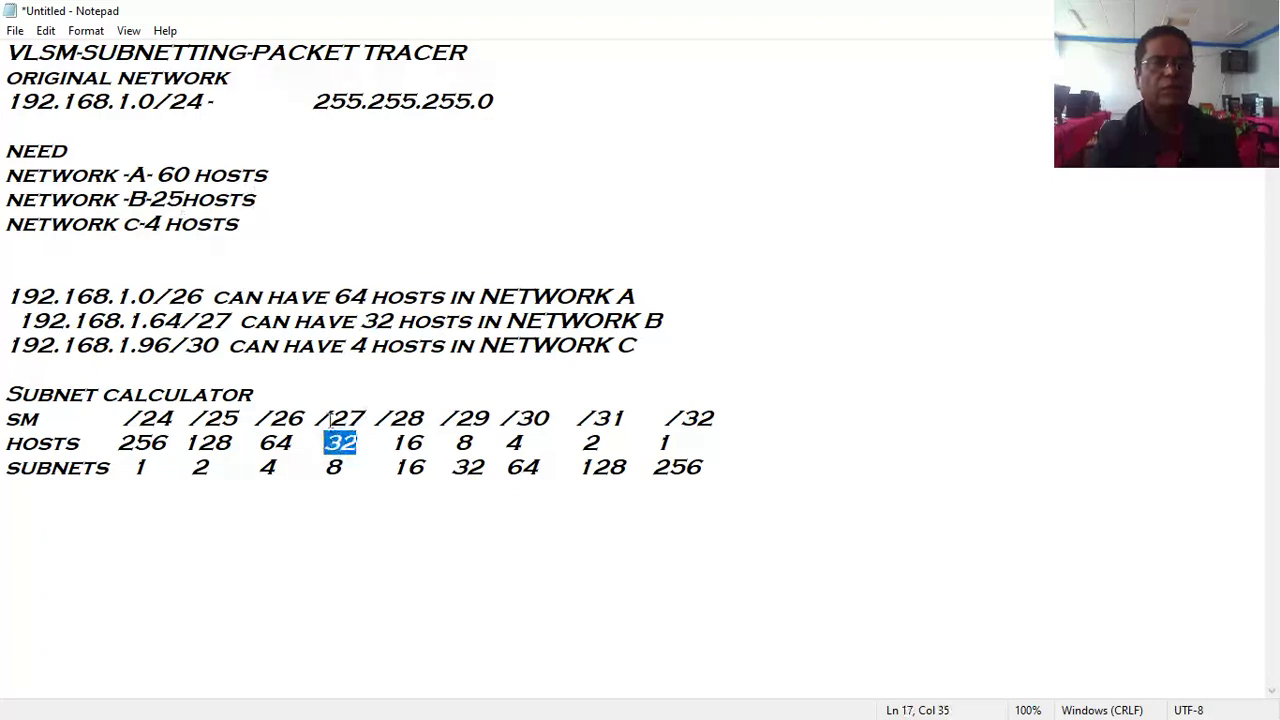
drag(329, 418, 360, 425)
click(369, 500)
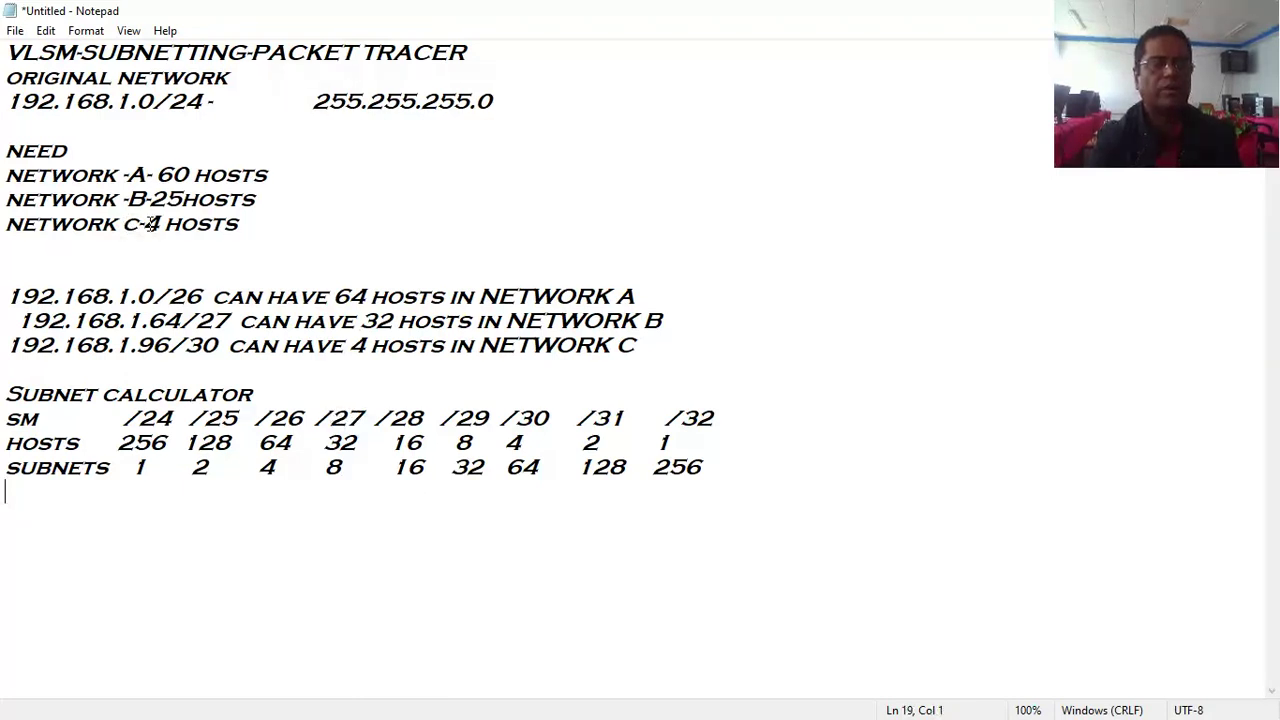
drag(507, 416, 499, 444)
click(541, 488)
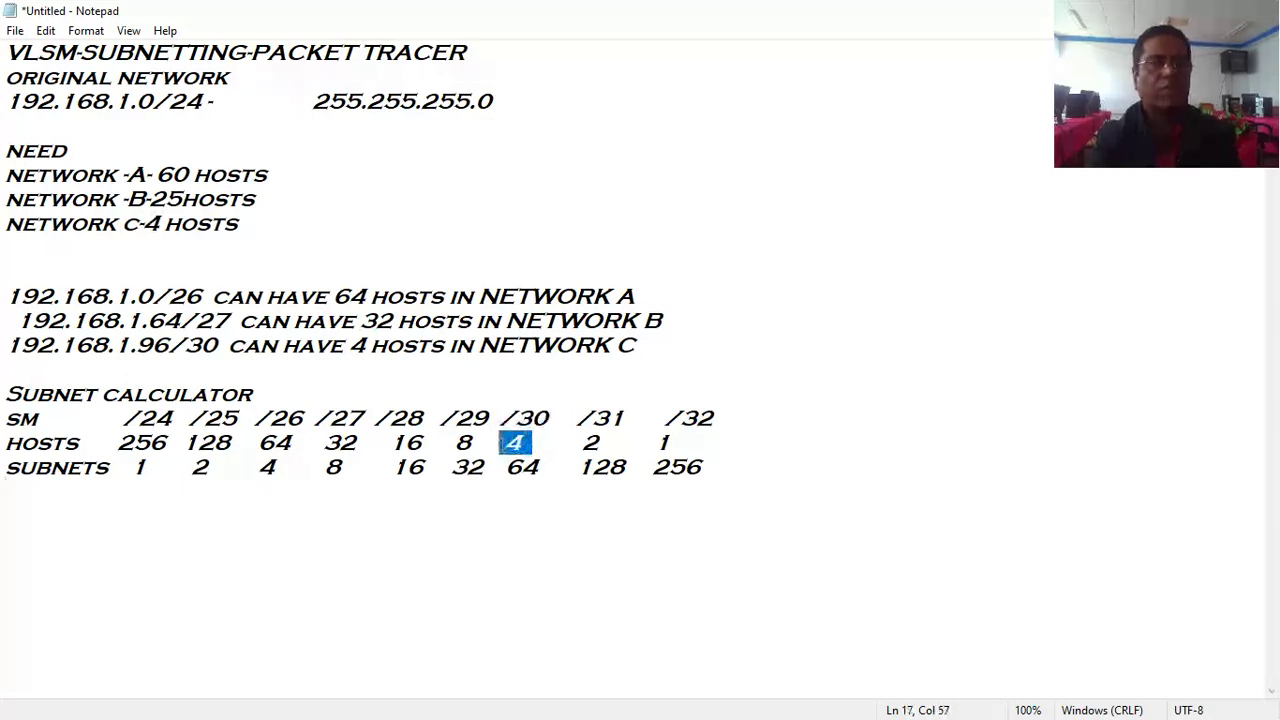
click(531, 534)
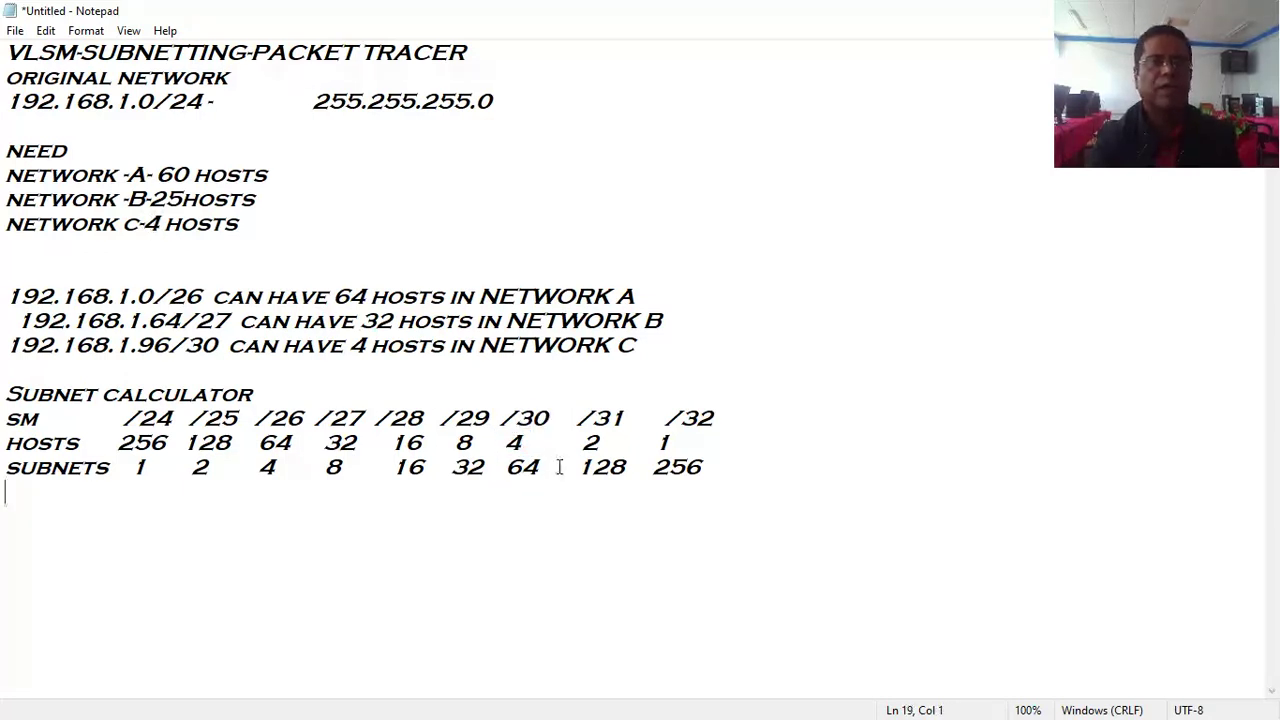